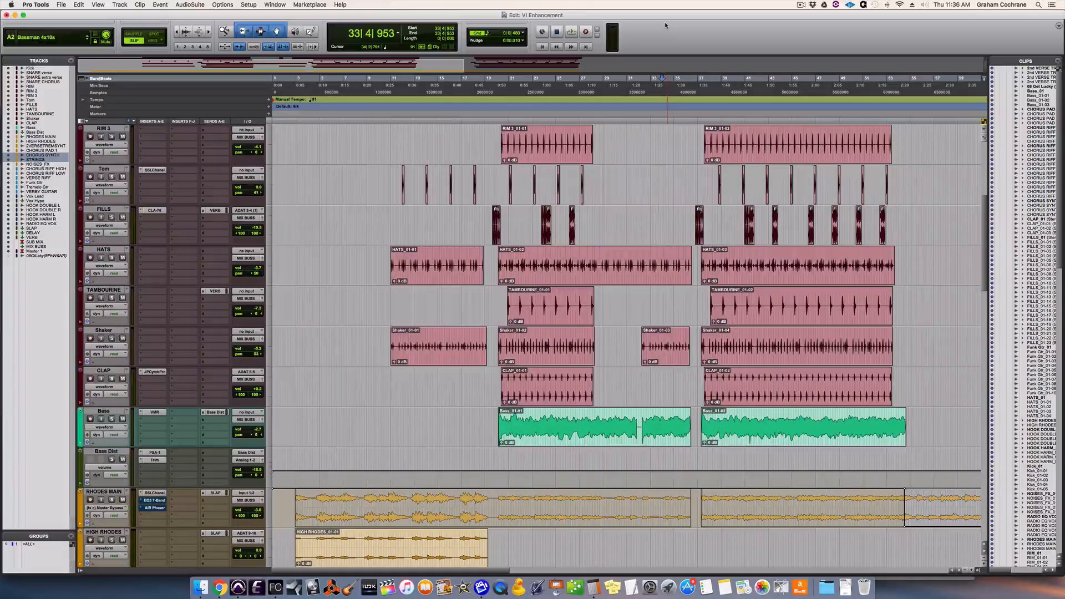
- Play the mix and isolate CHORUS SYNTH and STRINGS by soloing both tracks in the mixer, ending with playback stopped
{"action": "key", "text": "space"}
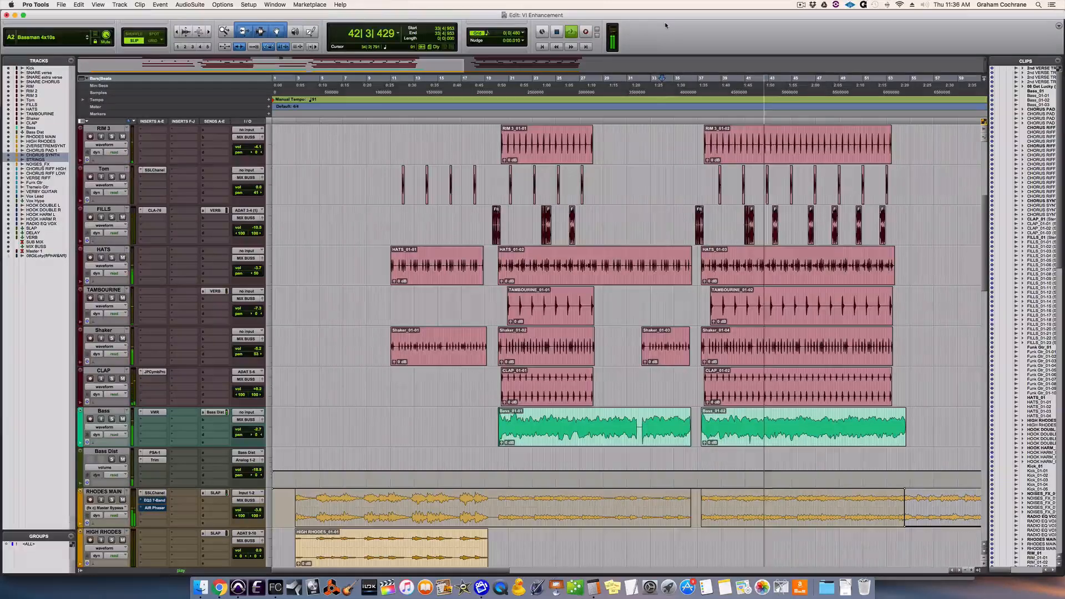
{"action": "key", "text": "super+equal"}
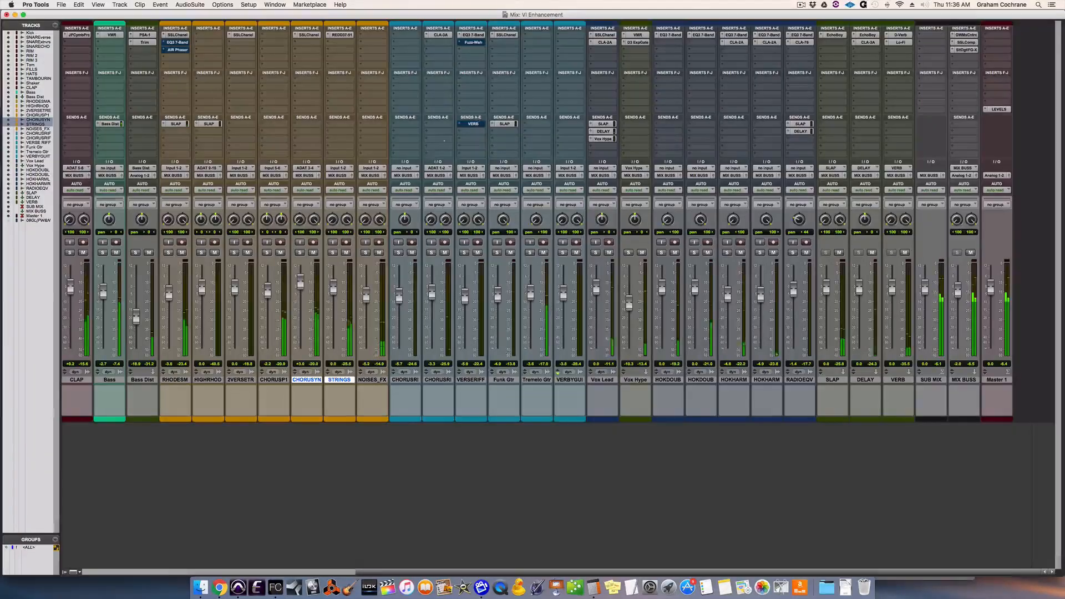
{"action": "left_click", "coordinate": [300, 253]}
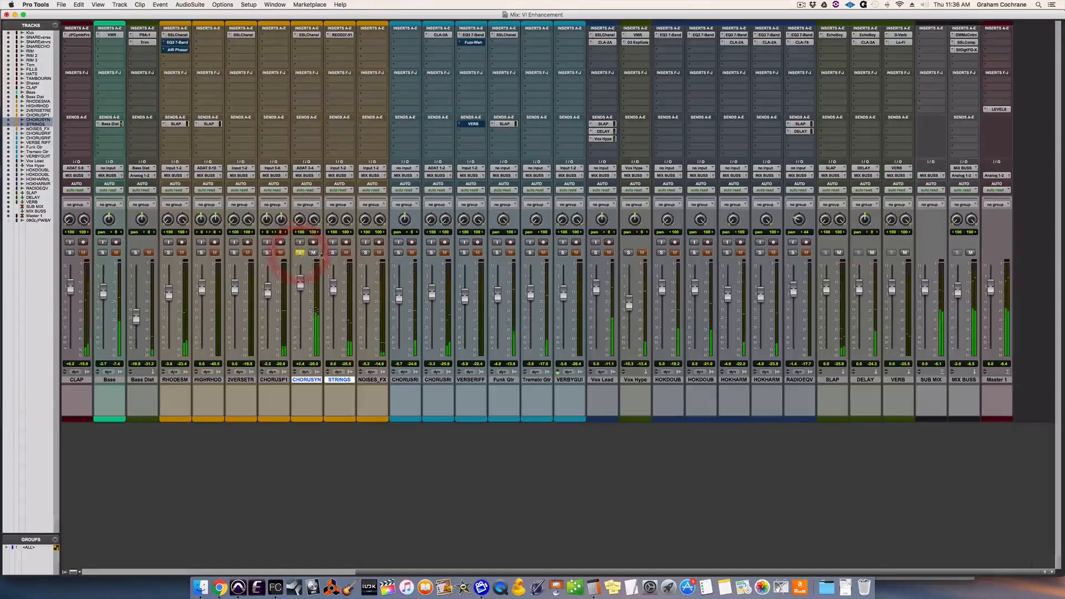
{"action": "left_click", "coordinate": [333, 253]}
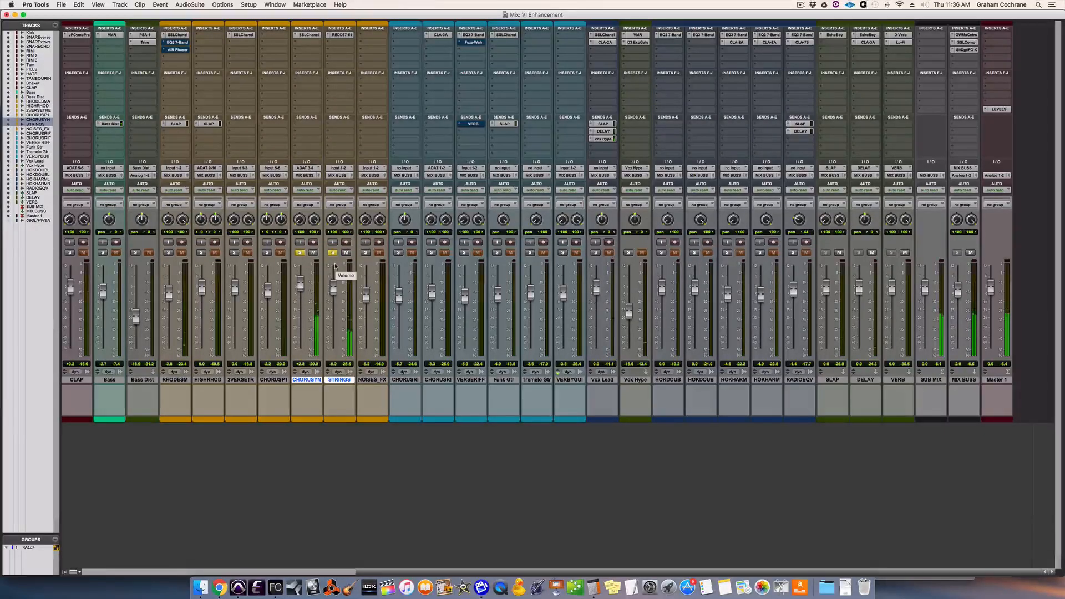
{"action": "key", "text": "space"}
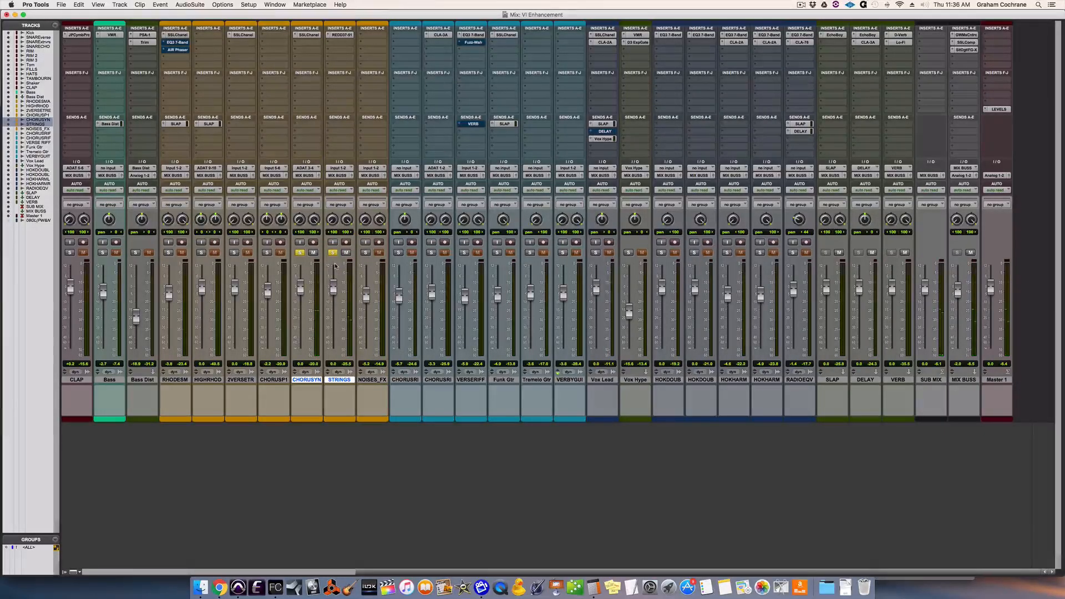
- Play from the start of the HATS_01-03 clip, auditioning CHORUS SYNTH alone, paired with STRINGS, and STRINGS alone
{"action": "left_click", "coordinate": [333, 253]}
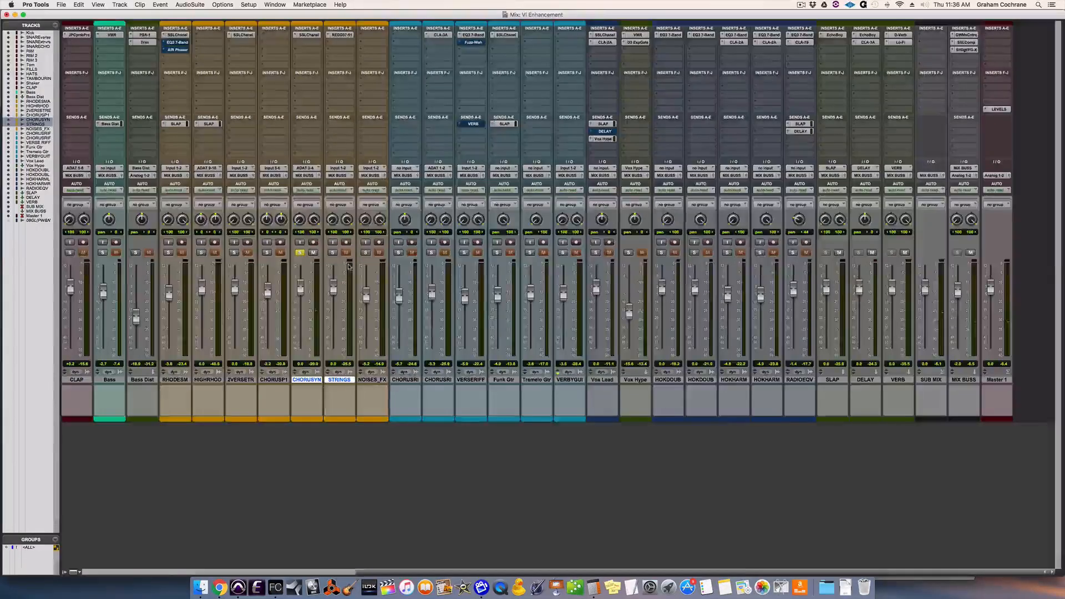
{"action": "key", "text": "super+equal"}
{"action": "left_click", "coordinate": [779, 283]}
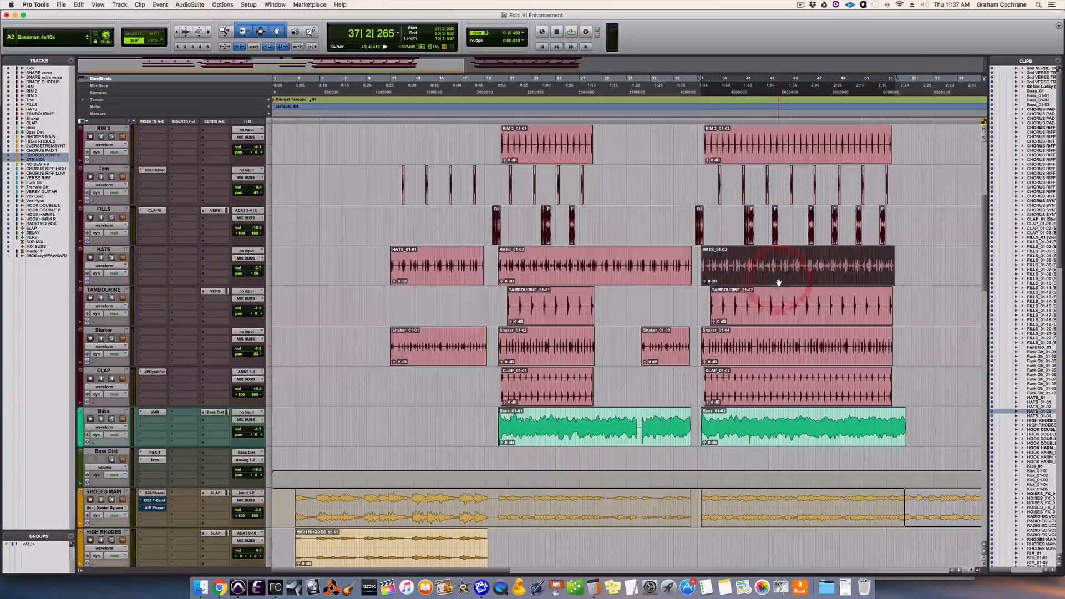
{"action": "key", "text": "space"}
{"action": "key", "text": "super+equal"}
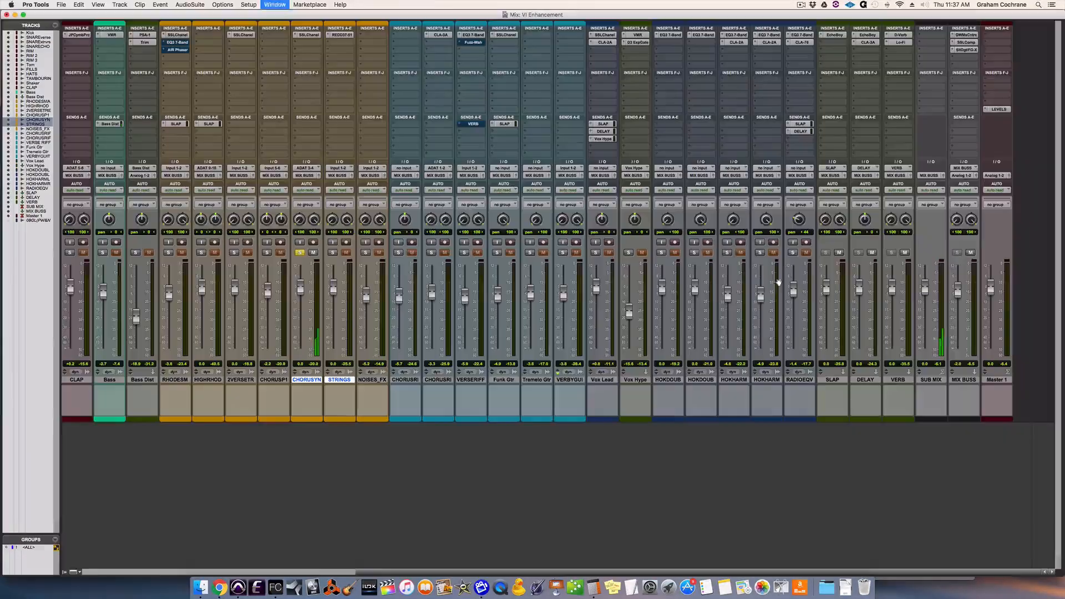
{"action": "left_click", "coordinate": [332, 253]}
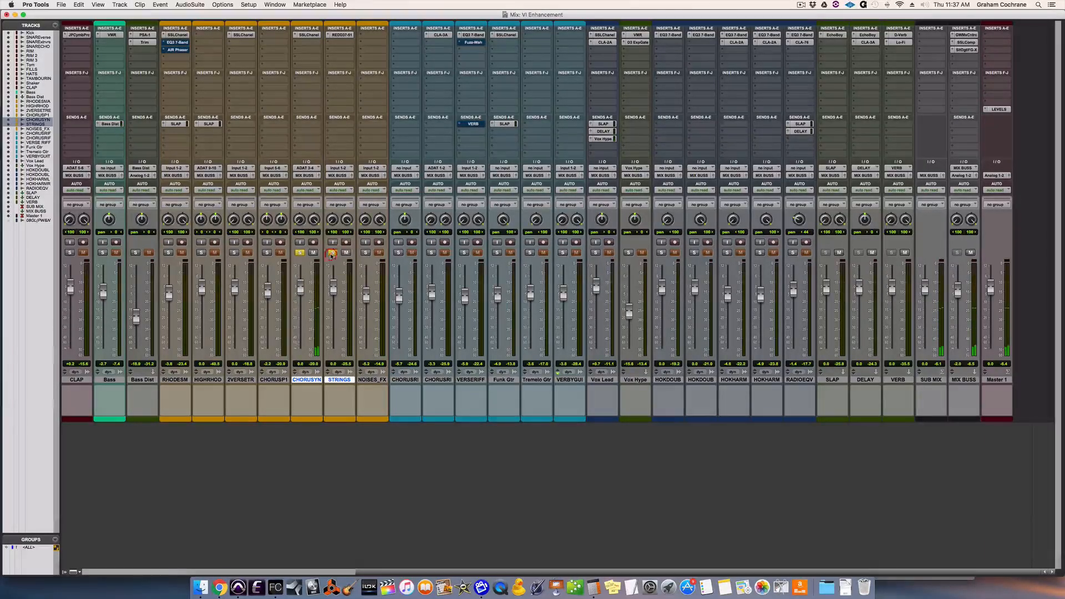
{"action": "left_click", "coordinate": [299, 253]}
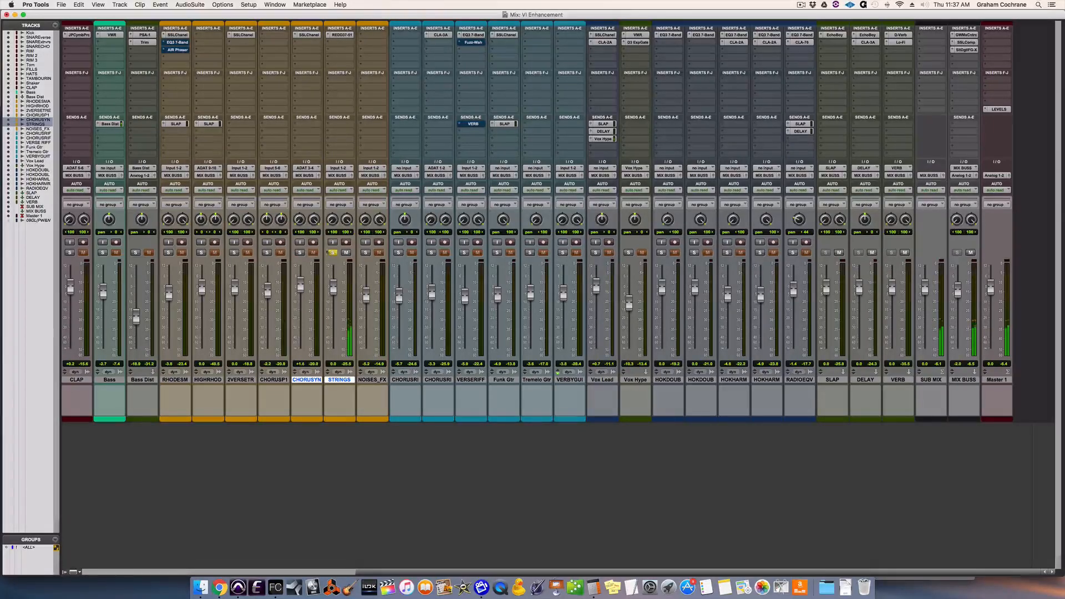
- Solo CHORUS SYNTH and STRINGS together, bypass their SSLChannel and REDD37-51 inserts, and listen to the unprocessed sound
{"action": "left_click", "coordinate": [332, 253]}
{"action": "left_click", "coordinate": [299, 253]}
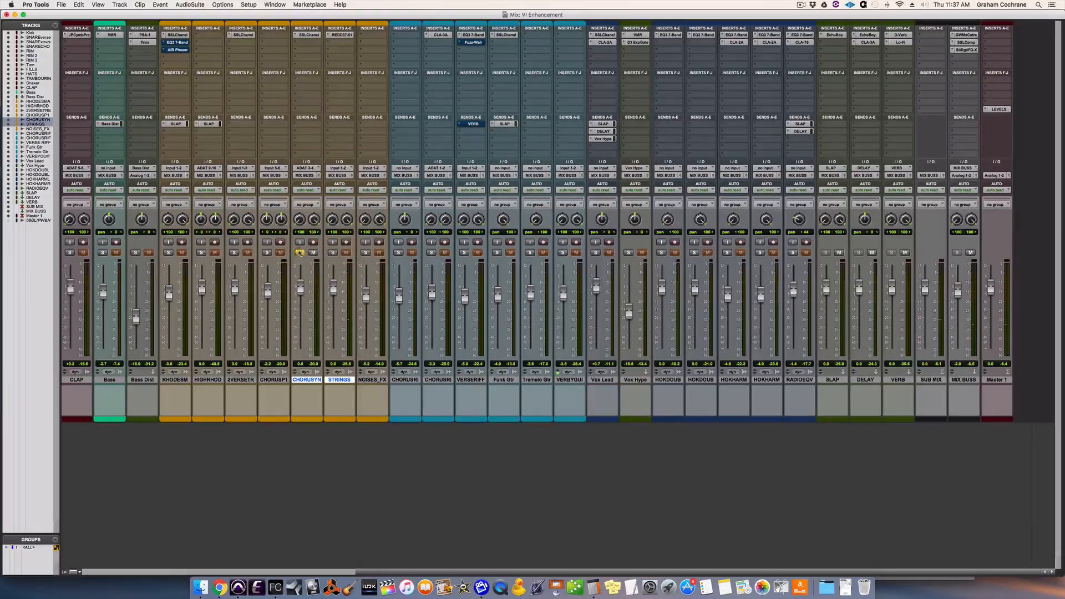
{"action": "left_click", "coordinate": [333, 252]}
{"action": "left_click", "coordinate": [309, 35], "text": "super"}
{"action": "left_click", "coordinate": [342, 34], "text": "super"}
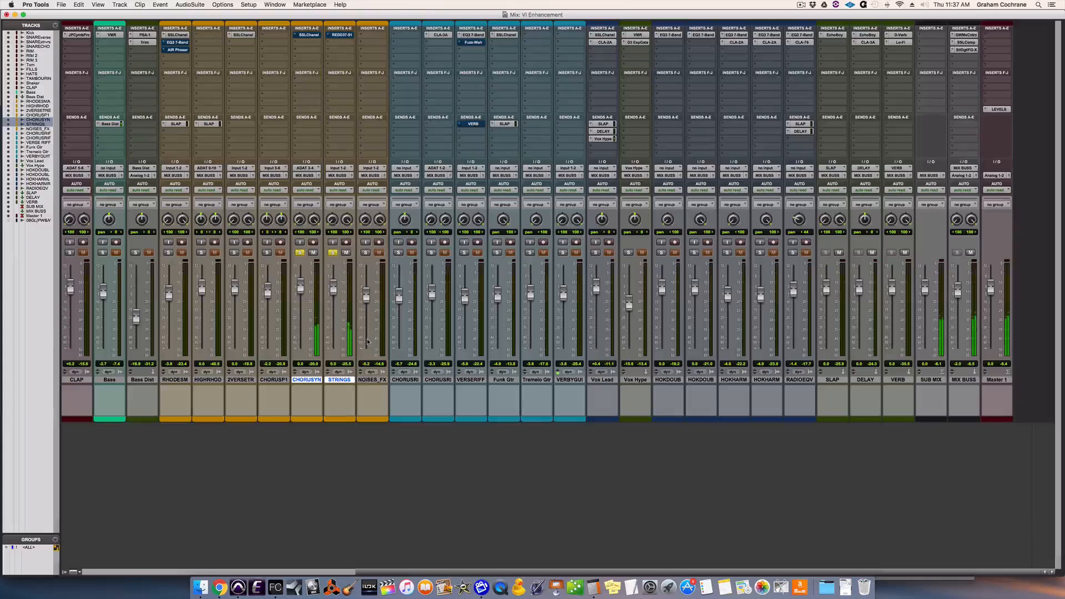
{"action": "key", "text": "space"}
- Leave only CHORUS SYNTH soloed and open its SSLChannel plug-in to examine the low filter and high-frequency EQ settings
{"action": "left_click", "coordinate": [333, 253]}
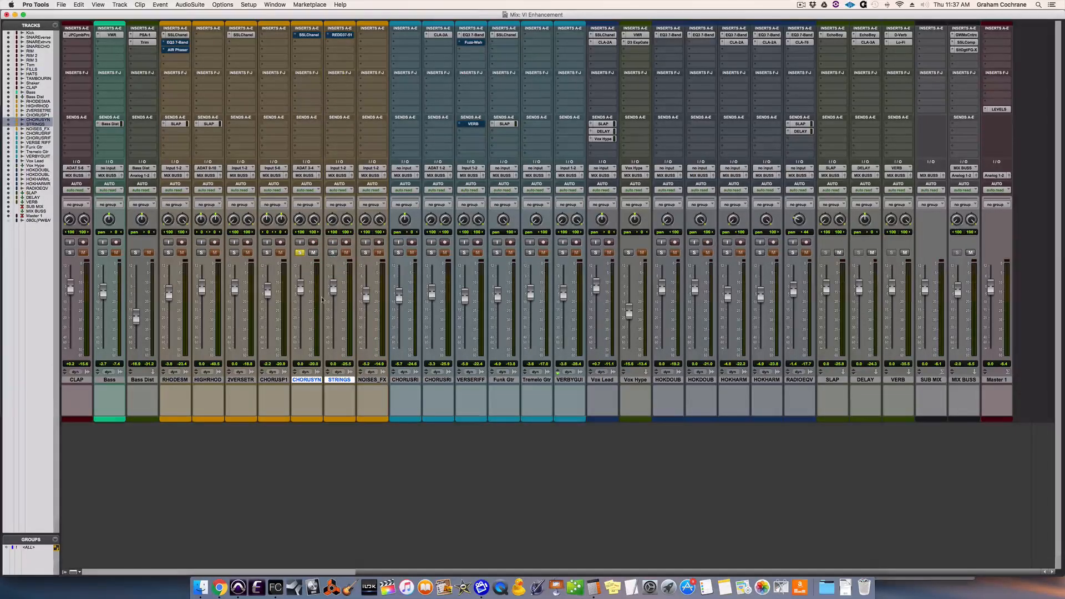
{"action": "key", "text": "space"}
{"action": "left_click", "coordinate": [310, 35]}
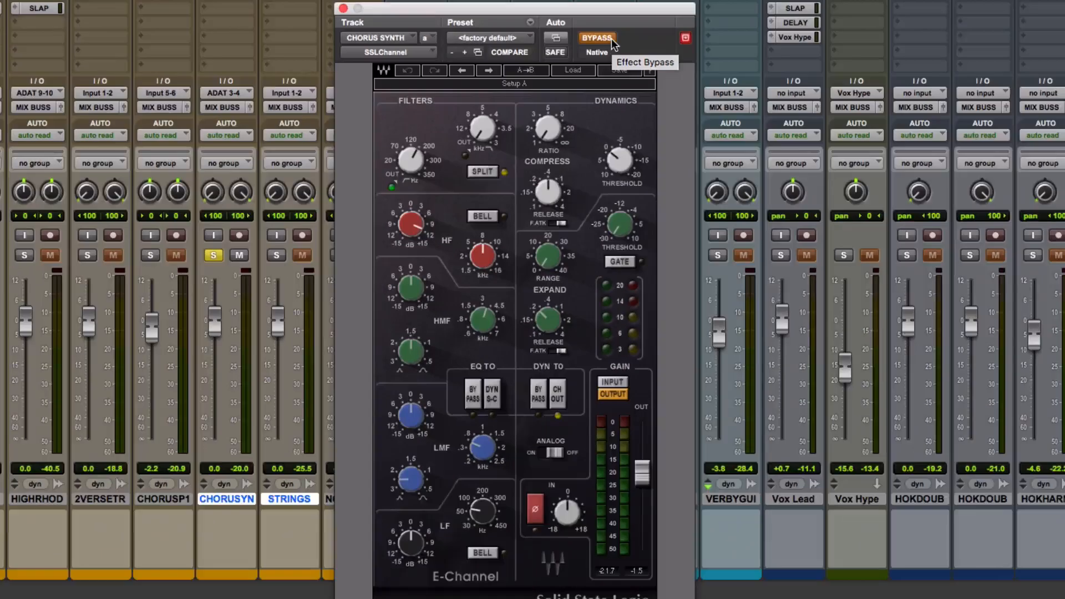
{"action": "mouse_move", "coordinate": [412, 163]}
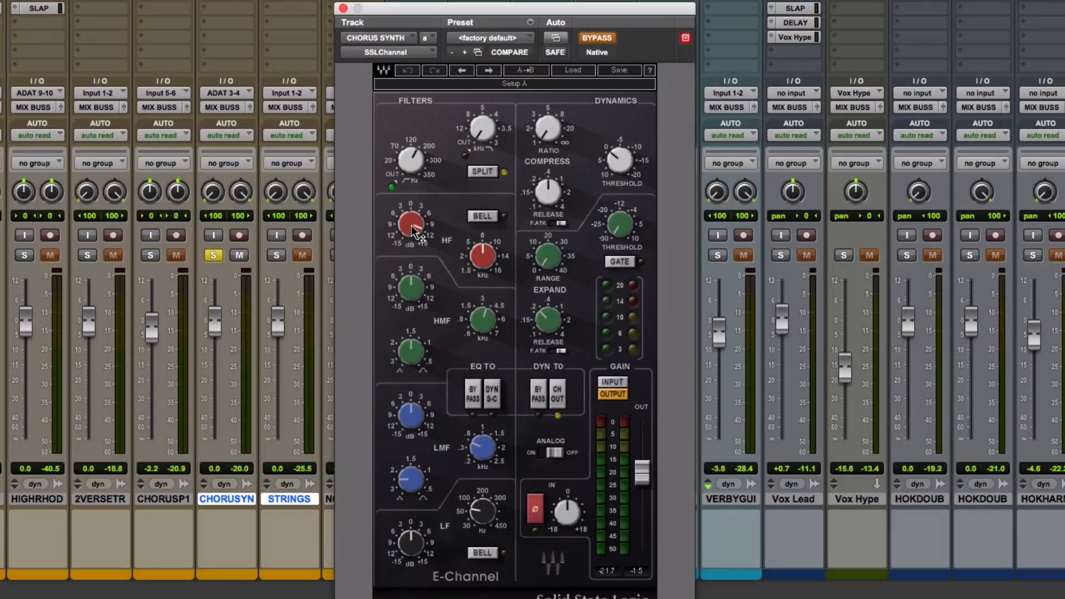
{"action": "mouse_move", "coordinate": [487, 253]}
{"action": "mouse_move", "coordinate": [412, 225]}
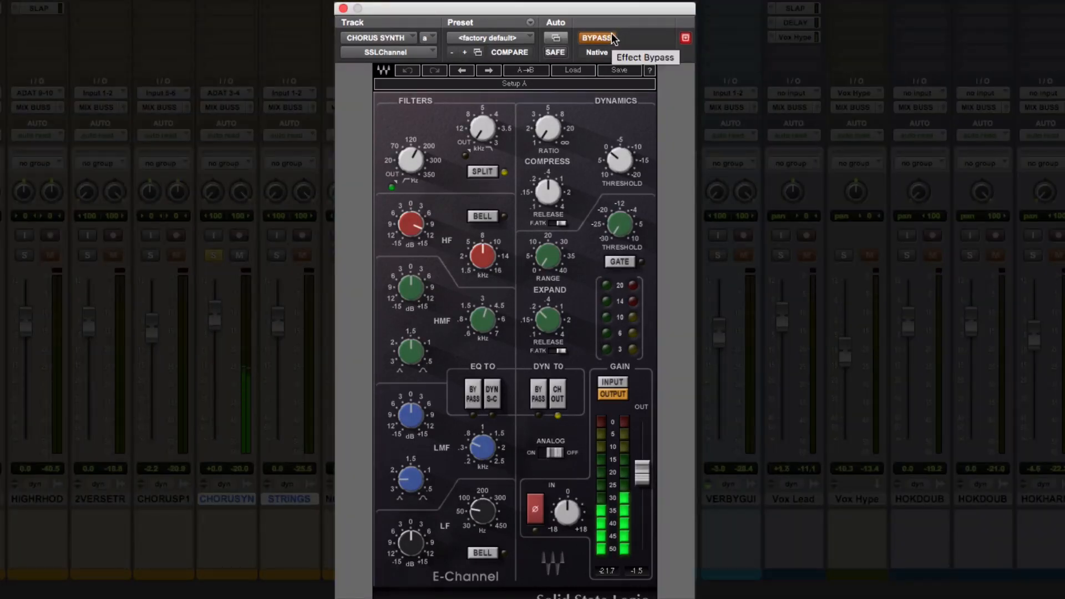
- Compare CHORUS SYNTH with the SSLChannel active and bypassed, leave the plug-in active, and close its window
{"action": "left_click", "coordinate": [613, 37]}
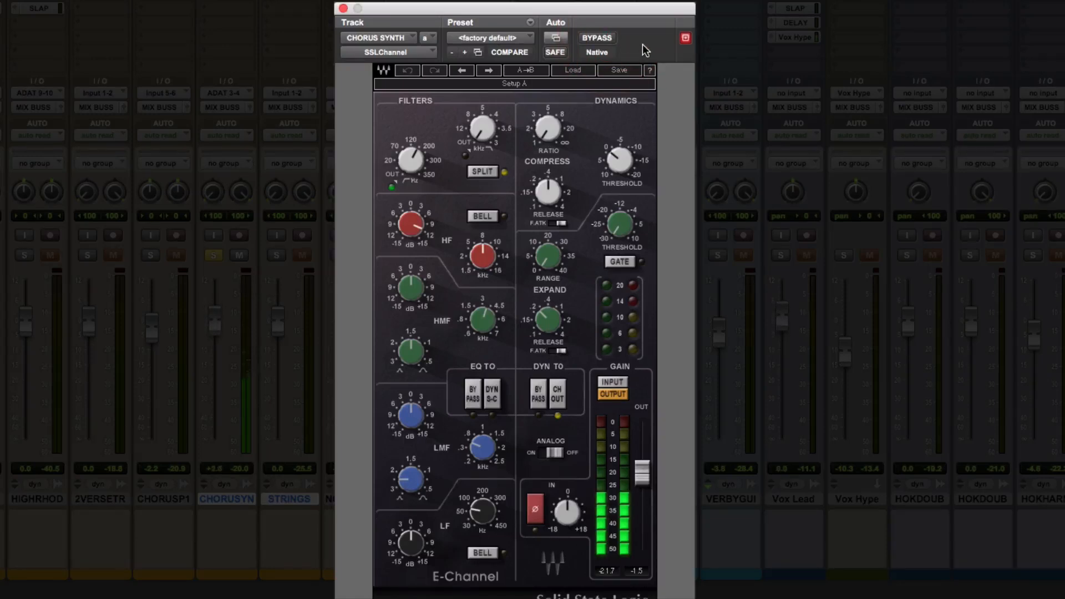
{"action": "left_click", "coordinate": [608, 37]}
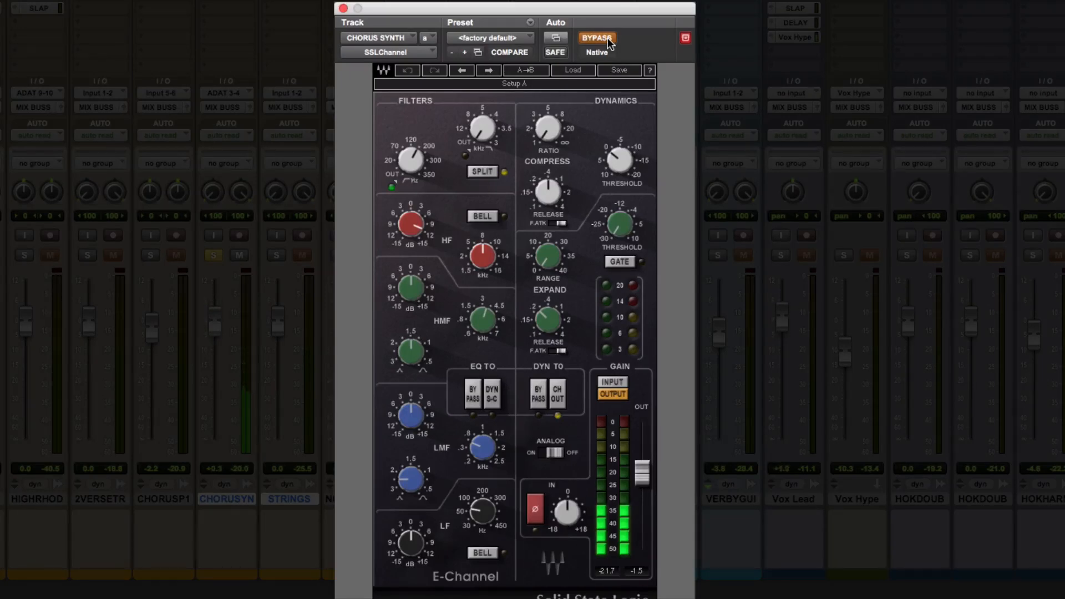
{"action": "left_click", "coordinate": [607, 38]}
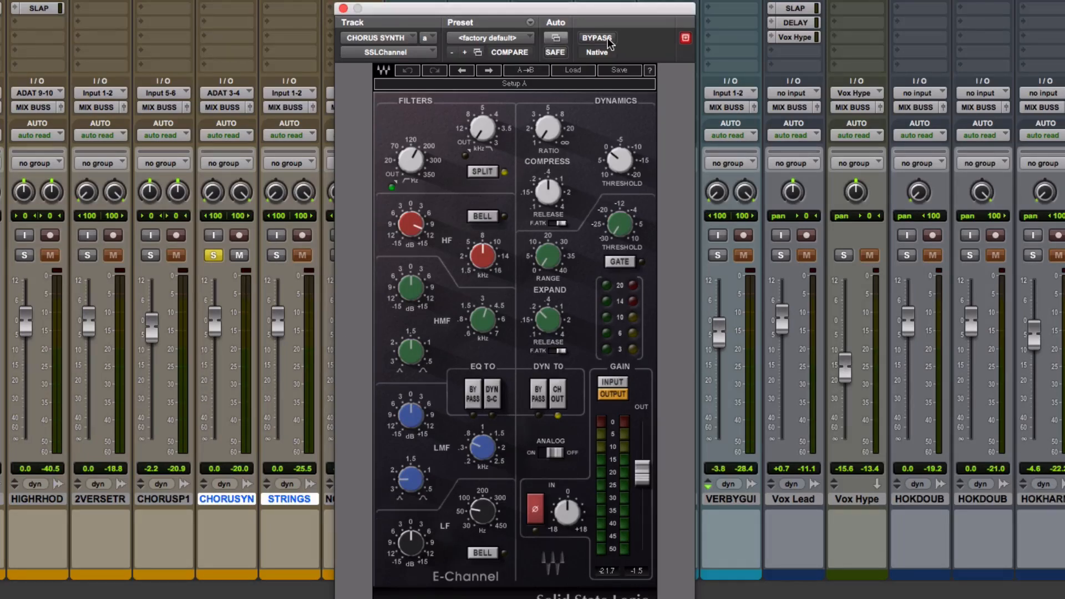
{"action": "left_click", "coordinate": [343, 7]}
- Solo only STRINGS and try the Pop EQ curve in its REDD37-51 plug-in, returning it to Classic
{"action": "left_click", "coordinate": [279, 255]}
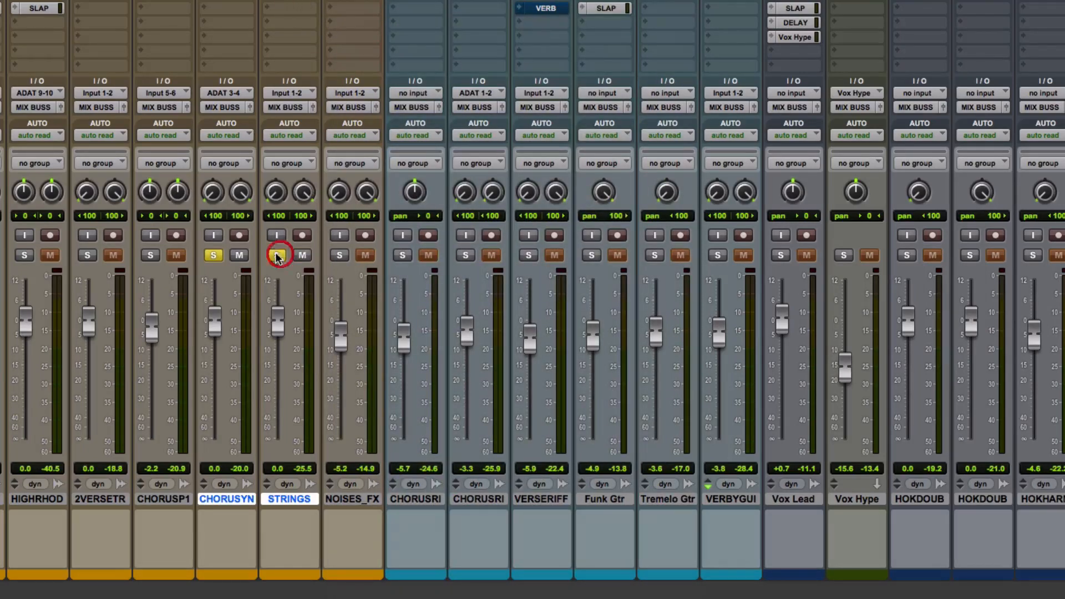
{"action": "left_click", "coordinate": [215, 255]}
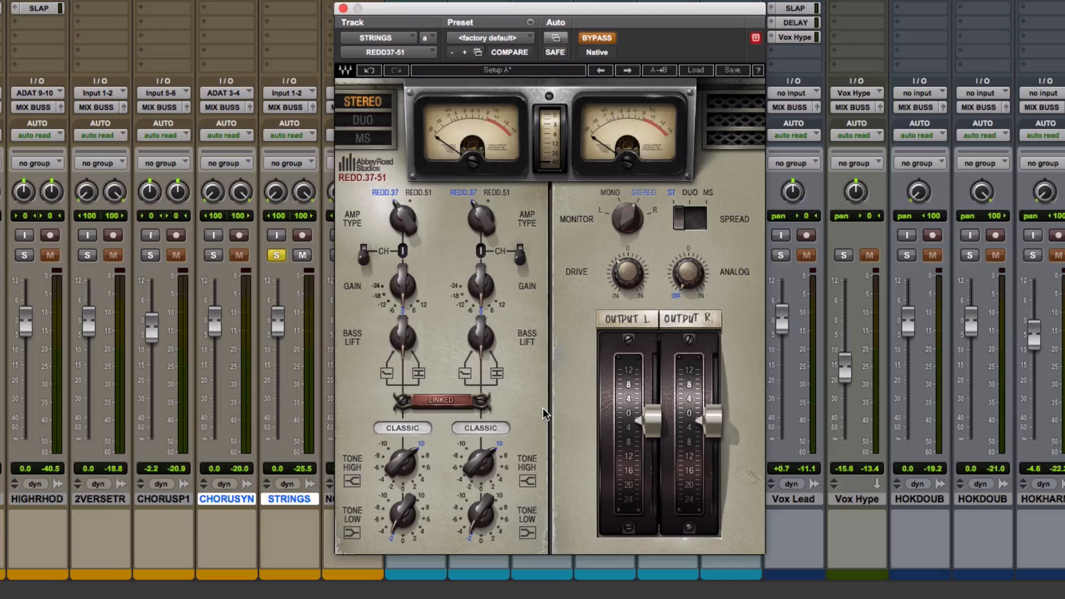
{"action": "left_click", "coordinate": [499, 428]}
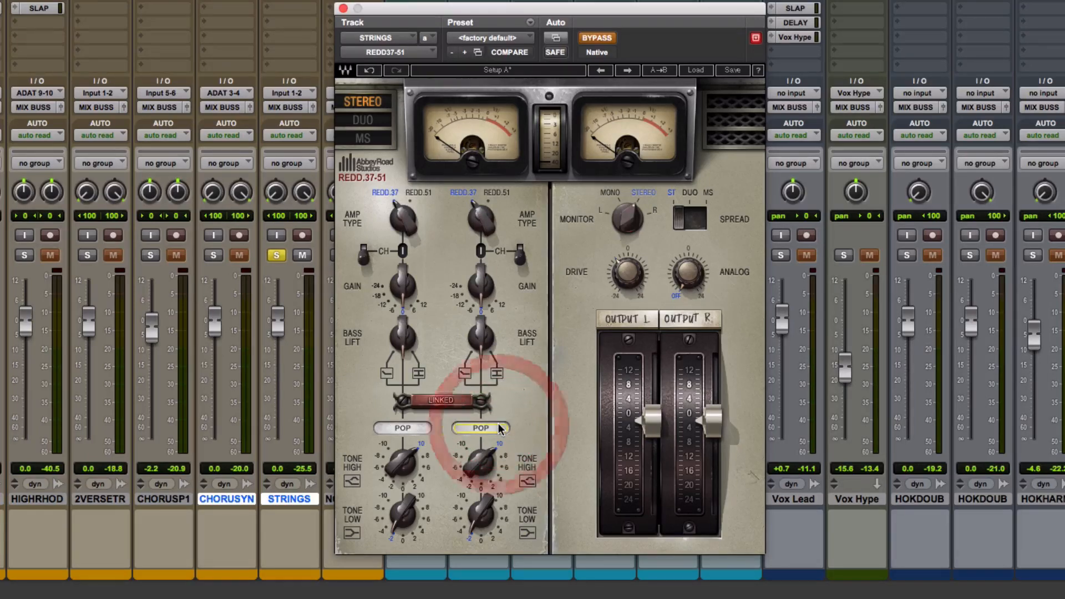
{"action": "left_click", "coordinate": [499, 428]}
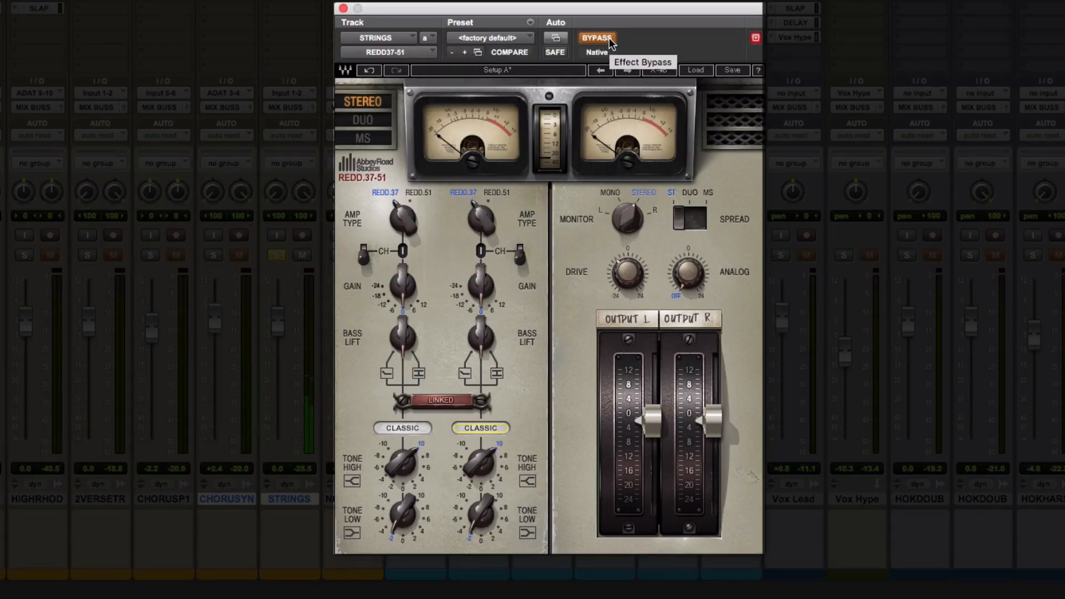
- Compare STRINGS with the REDD37-51 active and bypassed, leave the plug-in active, and close its window
{"action": "left_click", "coordinate": [610, 39]}
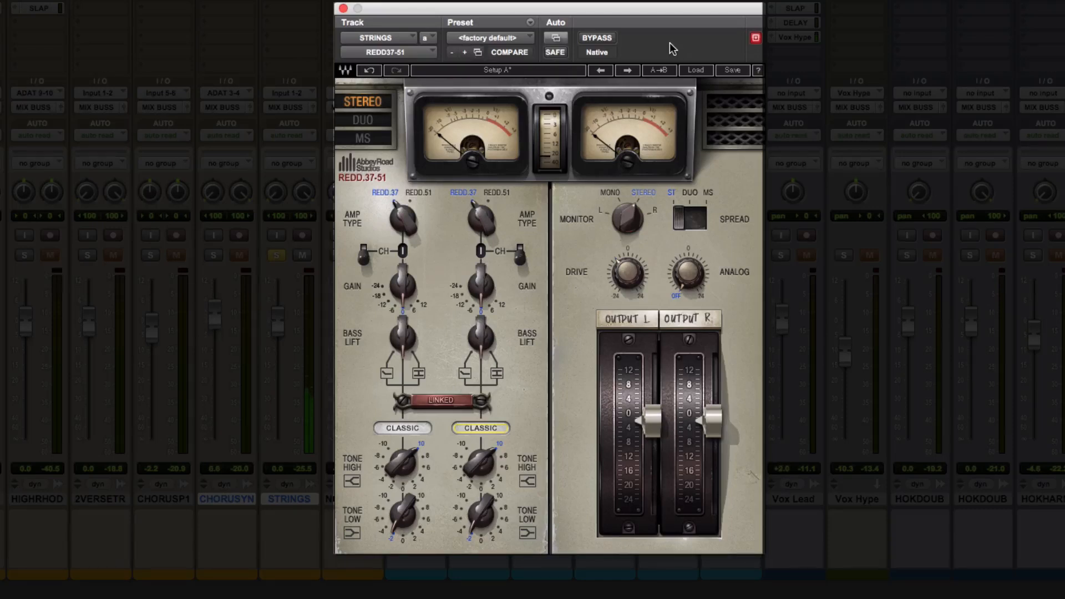
{"action": "left_click", "coordinate": [604, 39]}
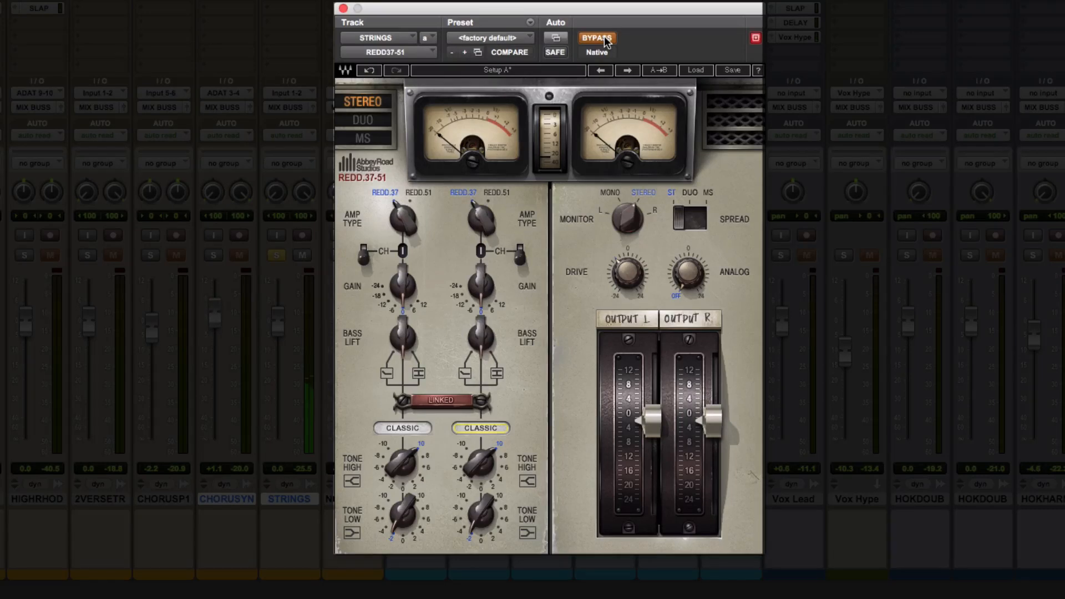
{"action": "left_click", "coordinate": [606, 40]}
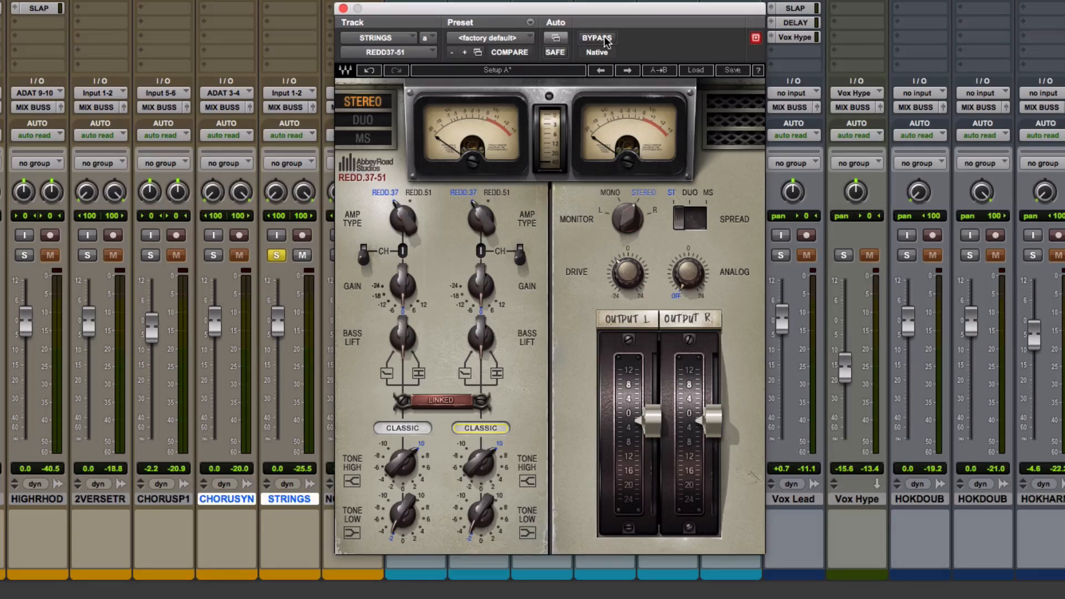
{"action": "left_click", "coordinate": [343, 9]}
- Solo CHORUS SYNTH alongside STRINGS and compare their SSLChannel and REDD37-51 inserts bypassed and active twice, leaving both active
{"action": "left_click", "coordinate": [214, 255]}
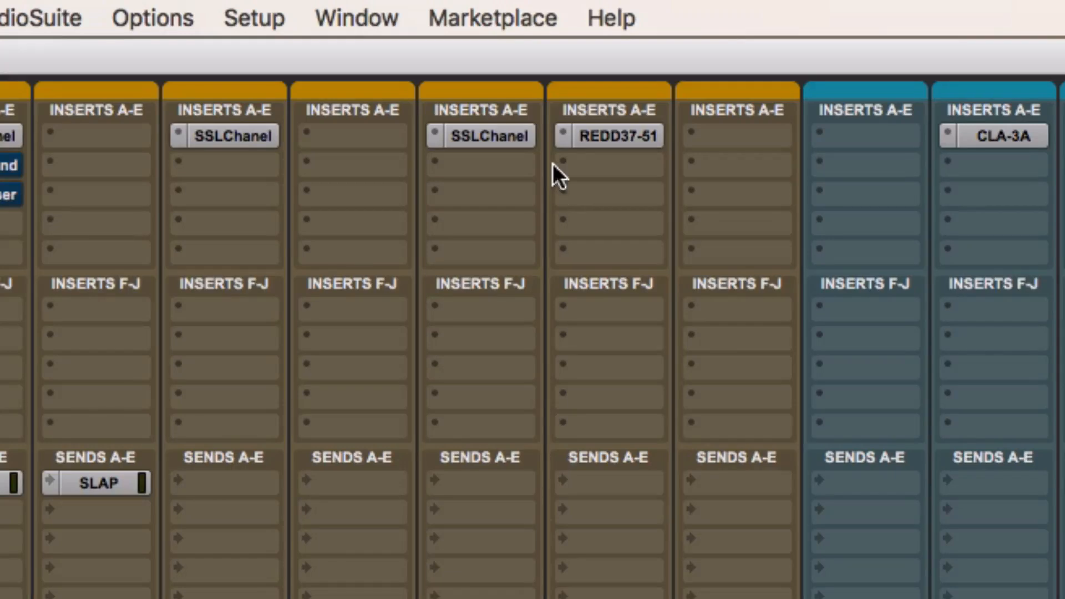
{"action": "left_click", "coordinate": [607, 137], "text": "super"}
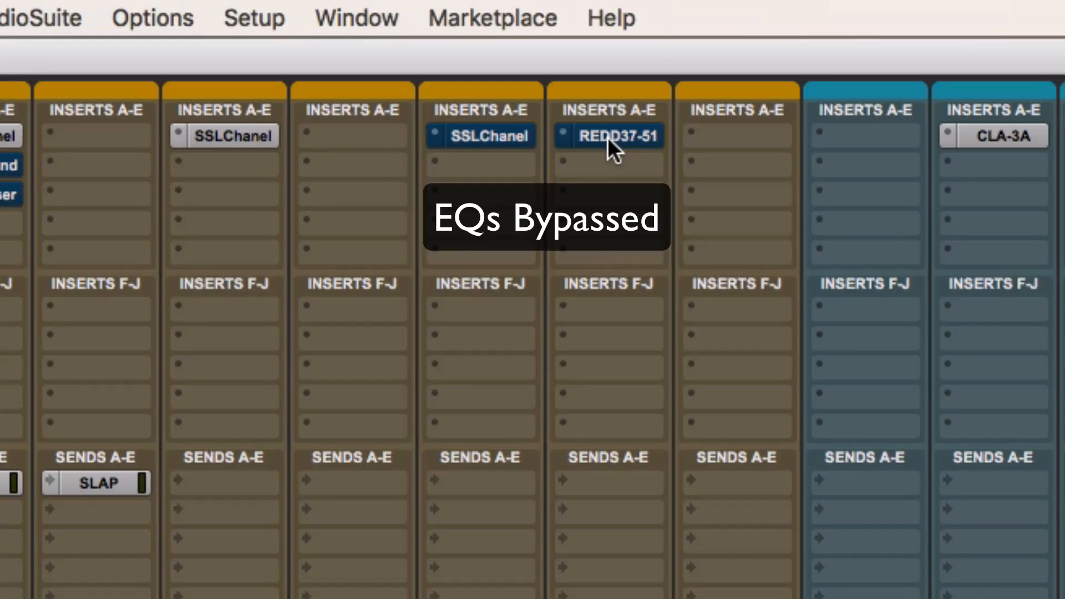
{"action": "left_click", "coordinate": [608, 138], "text": "super"}
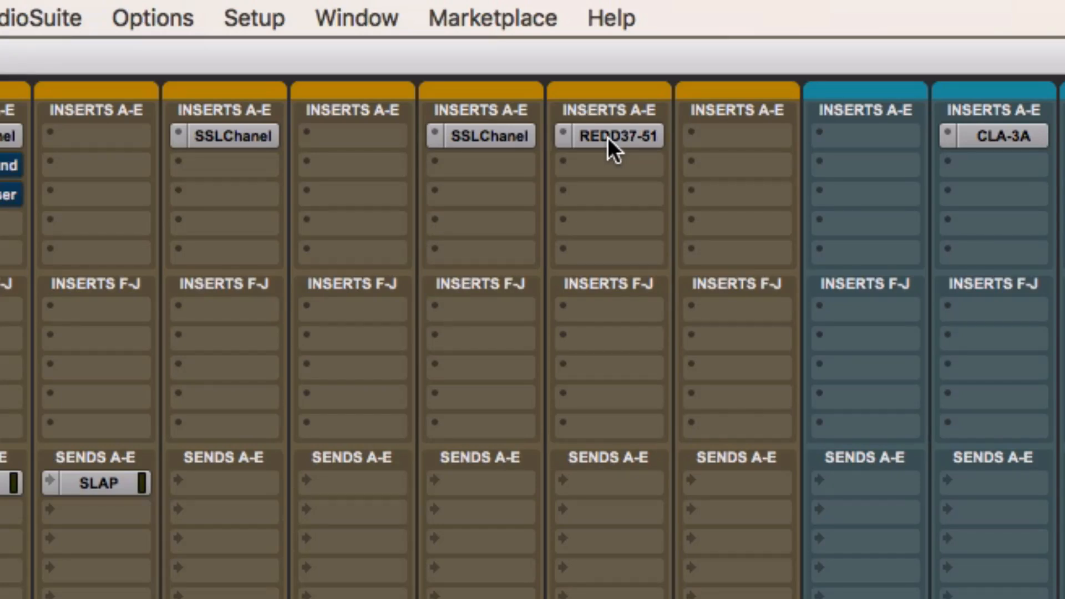
{"action": "left_click", "coordinate": [608, 138], "text": "super"}
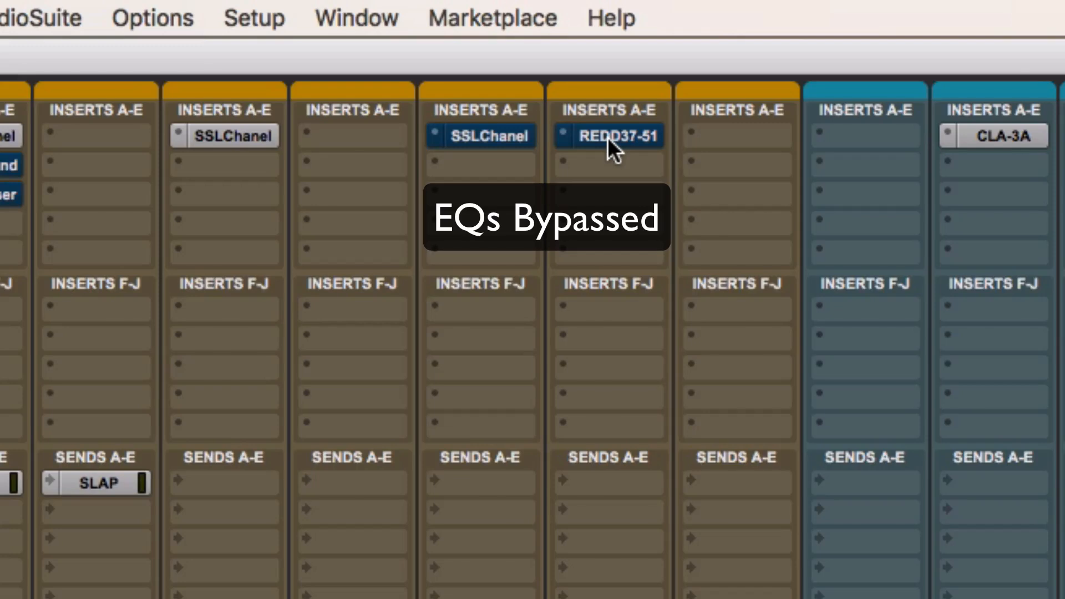
{"action": "left_click", "coordinate": [608, 138], "text": "super"}
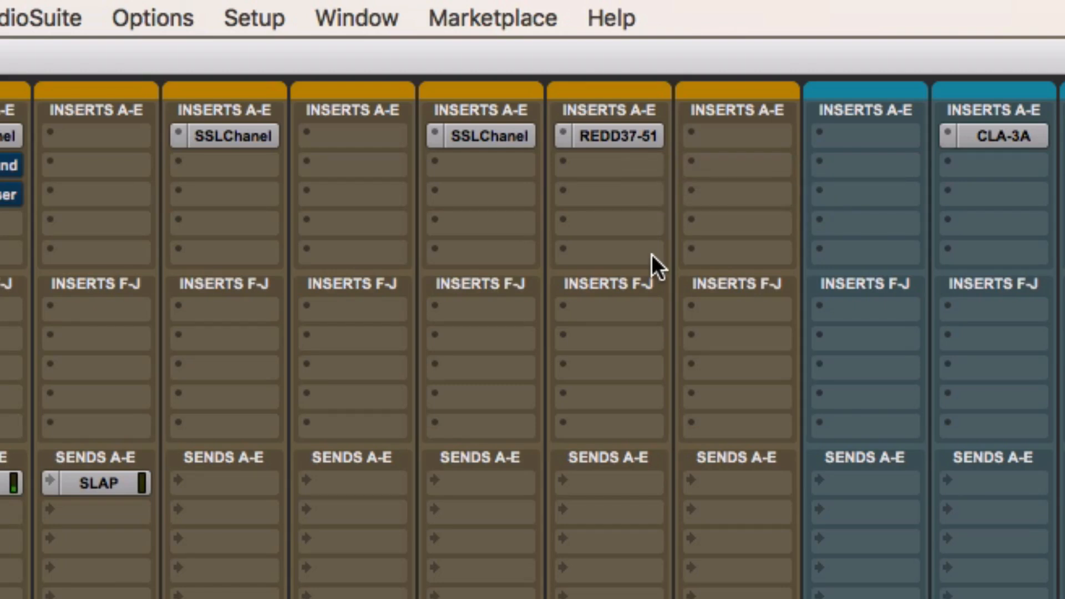
- Bypass and re-enable the CHORUS SYNTH and STRINGS inserts together twice during mix playback to compare the EQ effect
{"action": "left_click", "coordinate": [619, 136], "text": "shift+super"}
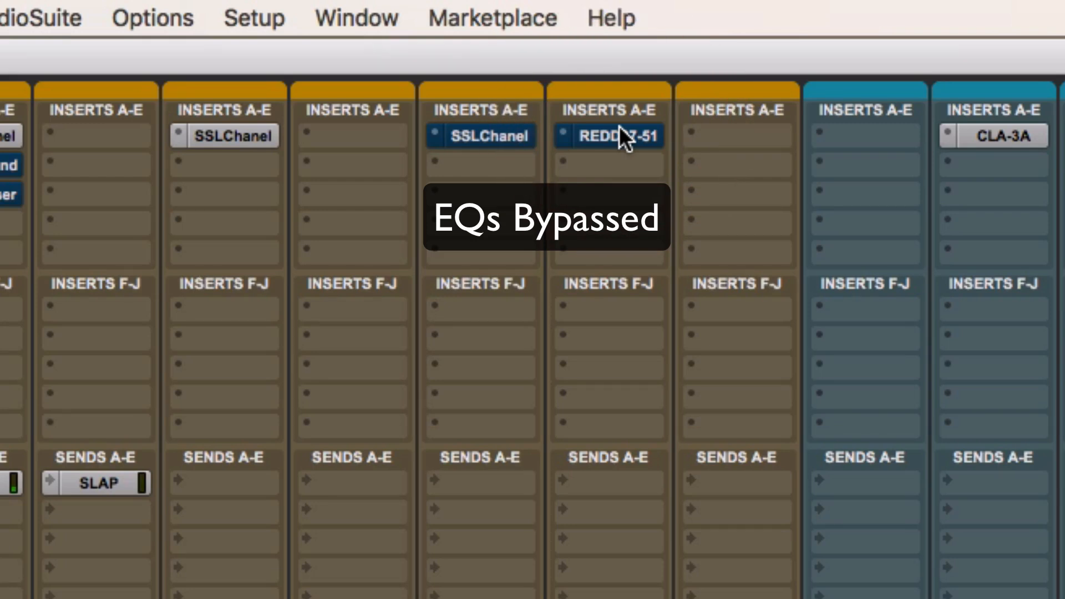
{"action": "left_click", "coordinate": [620, 129], "text": "shift+super"}
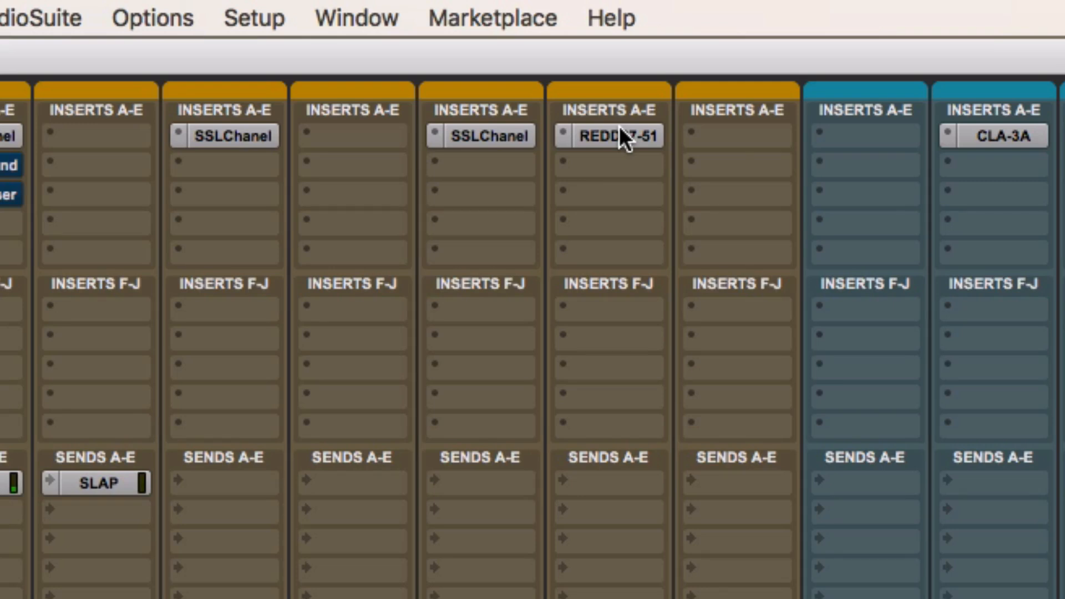
{"action": "left_click", "coordinate": [619, 127], "text": "shift+super"}
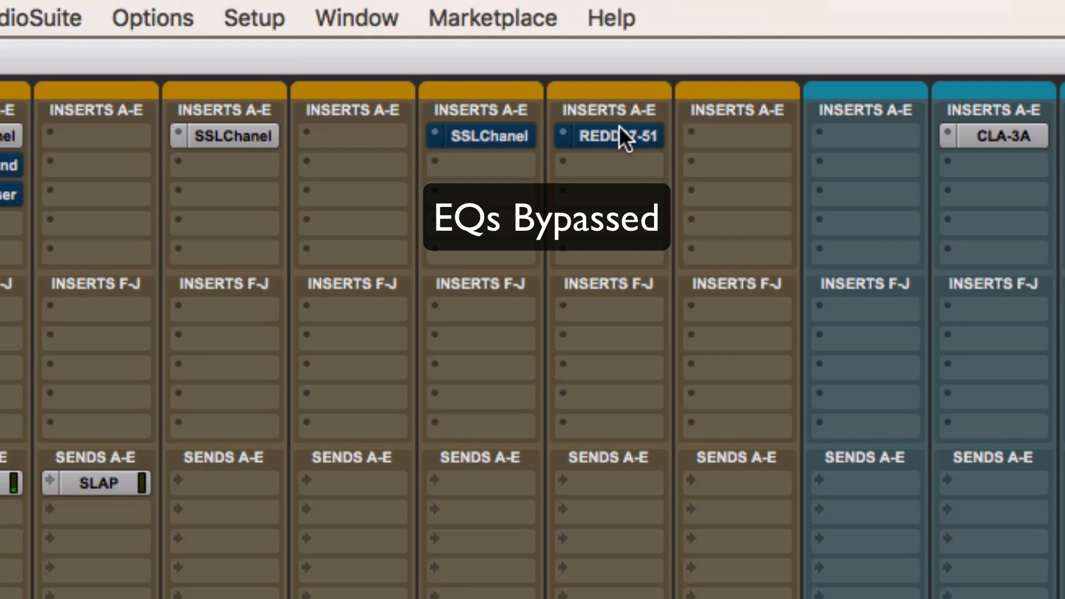
{"action": "left_click", "coordinate": [619, 126], "text": "shift+super"}
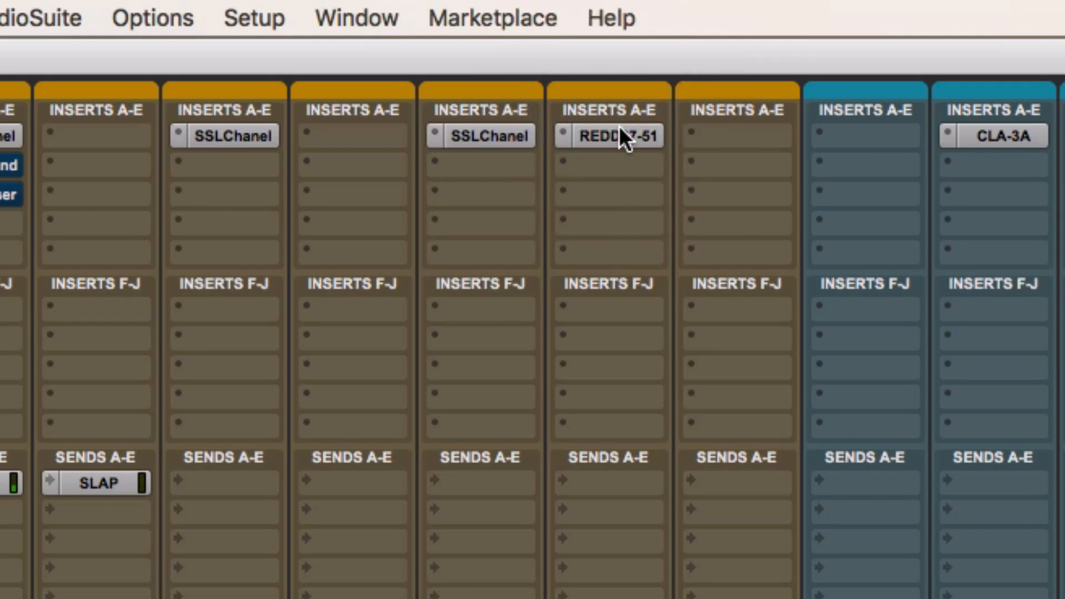